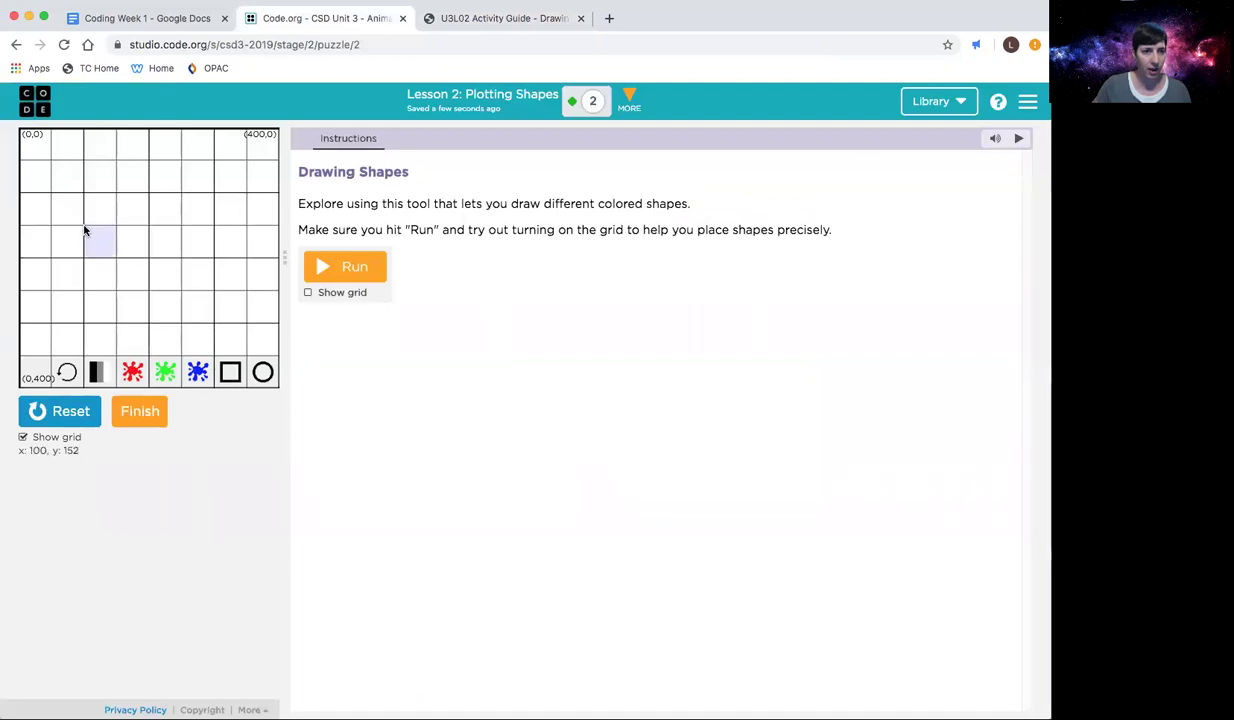
Place two blue squares at x 100, y 150 and x 150, y 150, following the car in Drawing 1B of the activity guide
left_click(85, 231)
left_click(445, 19)
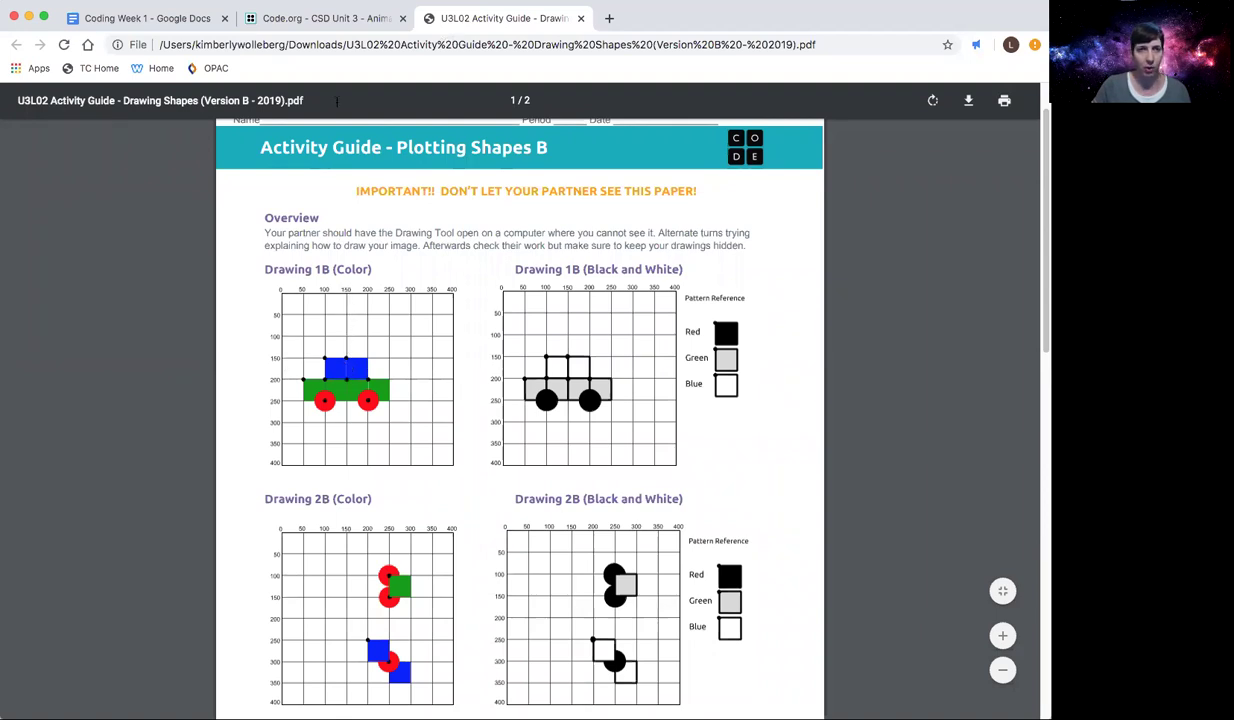
left_click(334, 19)
left_click(23, 437)
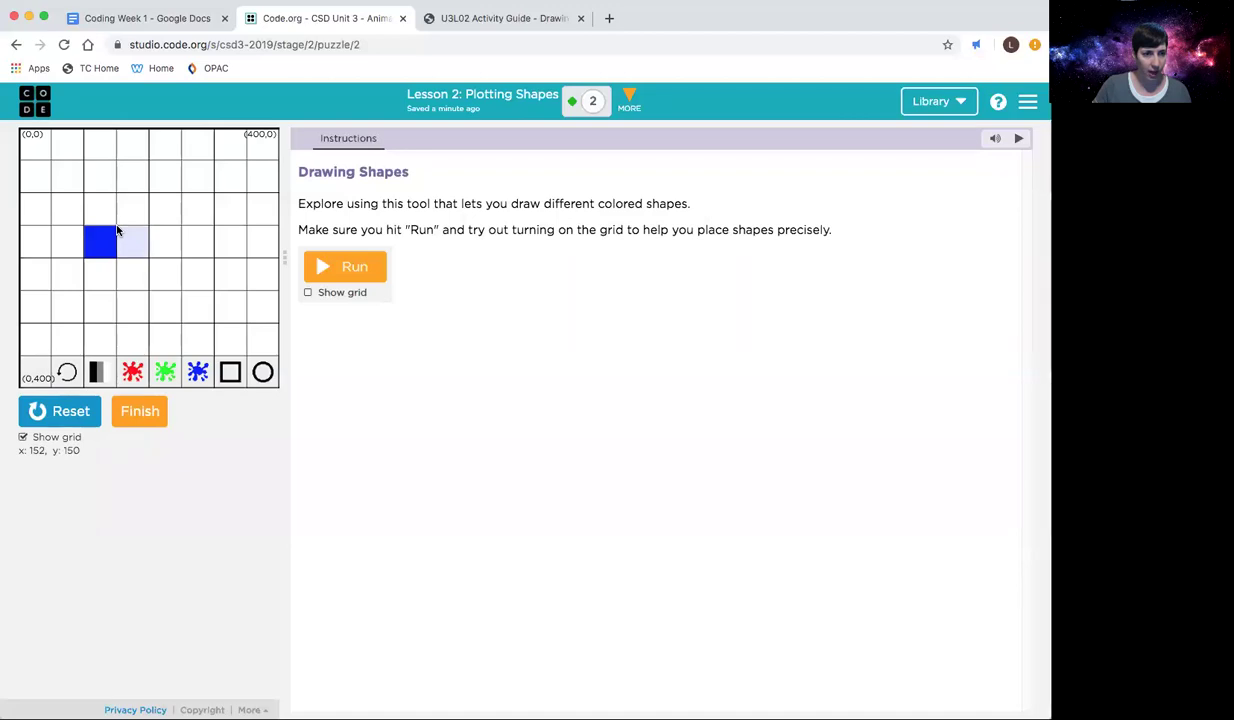
left_click(119, 234)
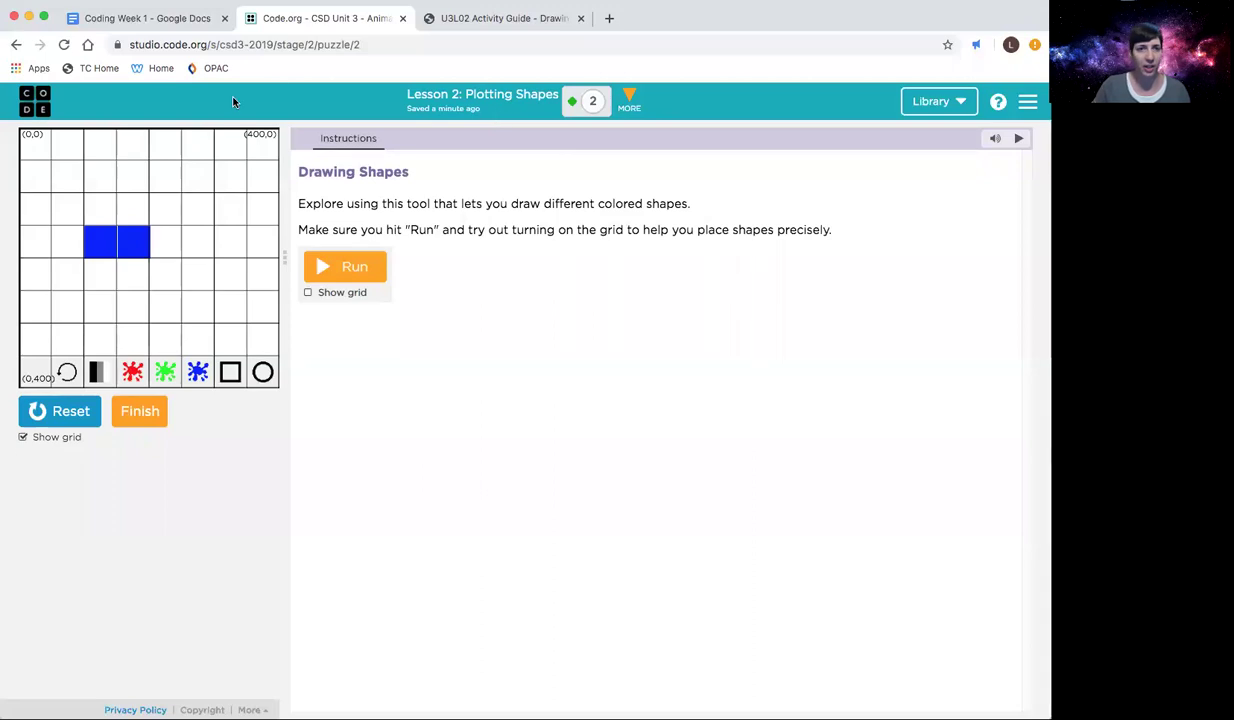
Check the car body in Drawing 1B and place green squares at x 50, y 200 and x 100, y 200
left_click(470, 18)
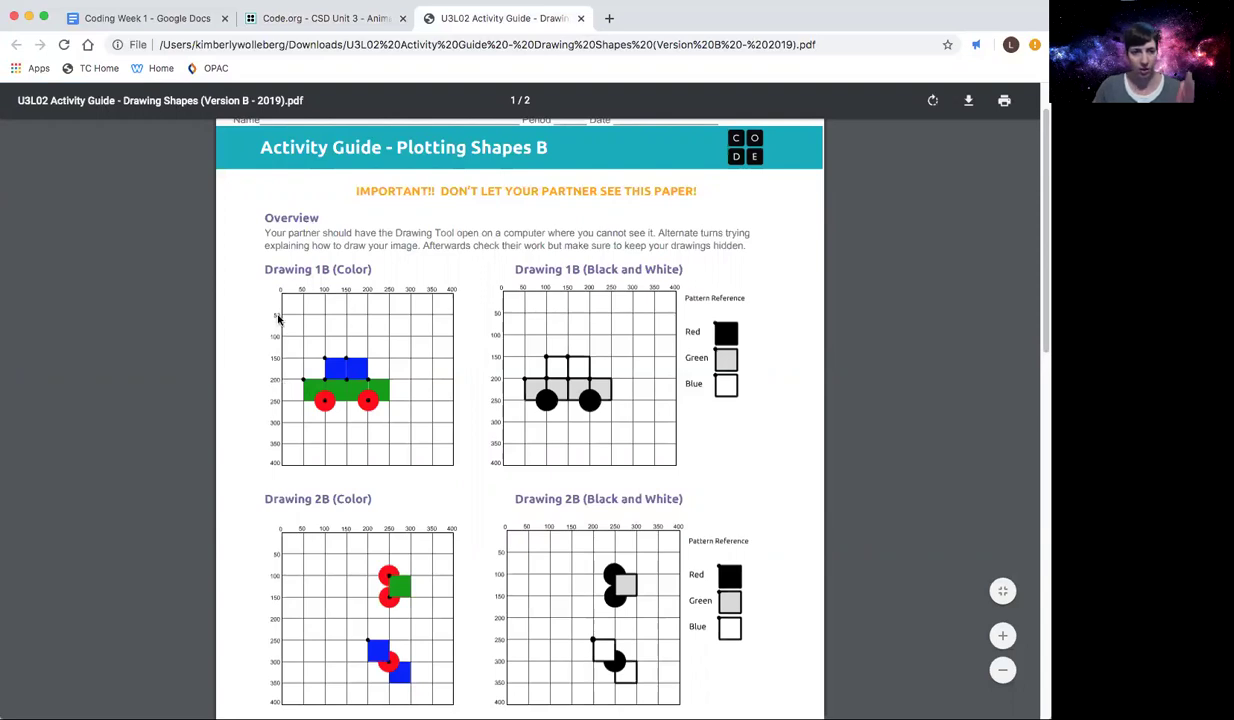
left_click(330, 18)
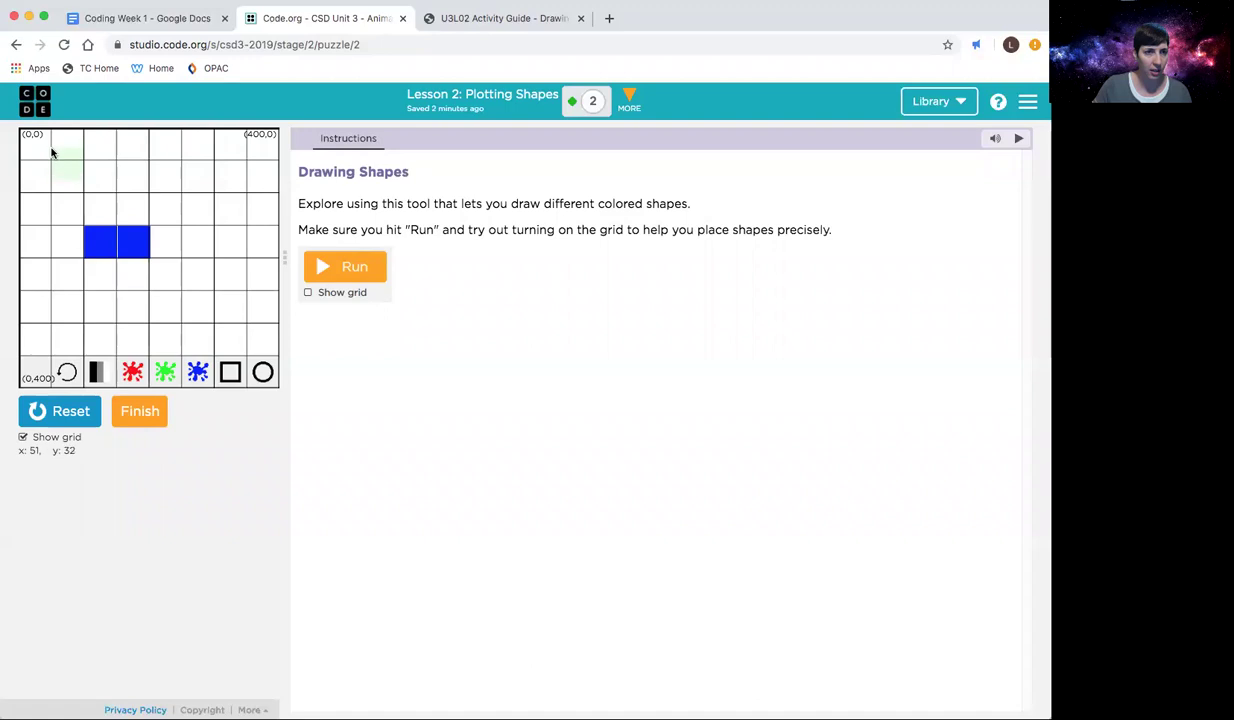
left_click(53, 268)
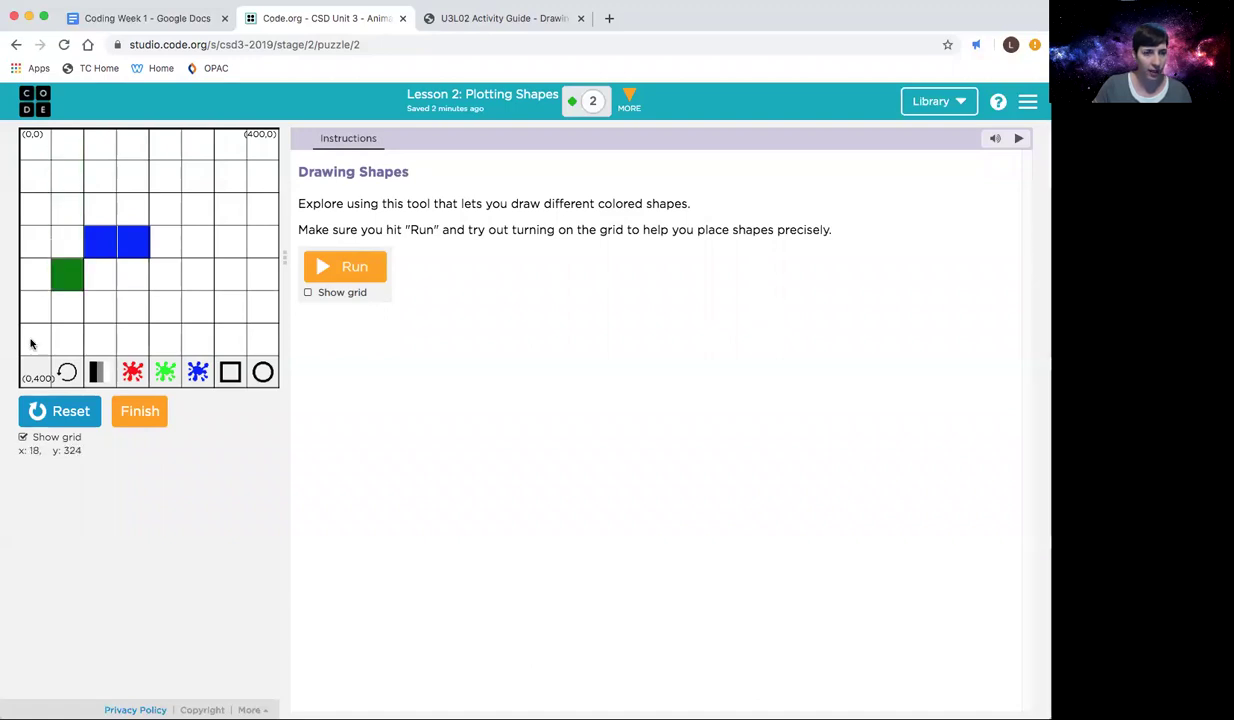
left_click(416, 30)
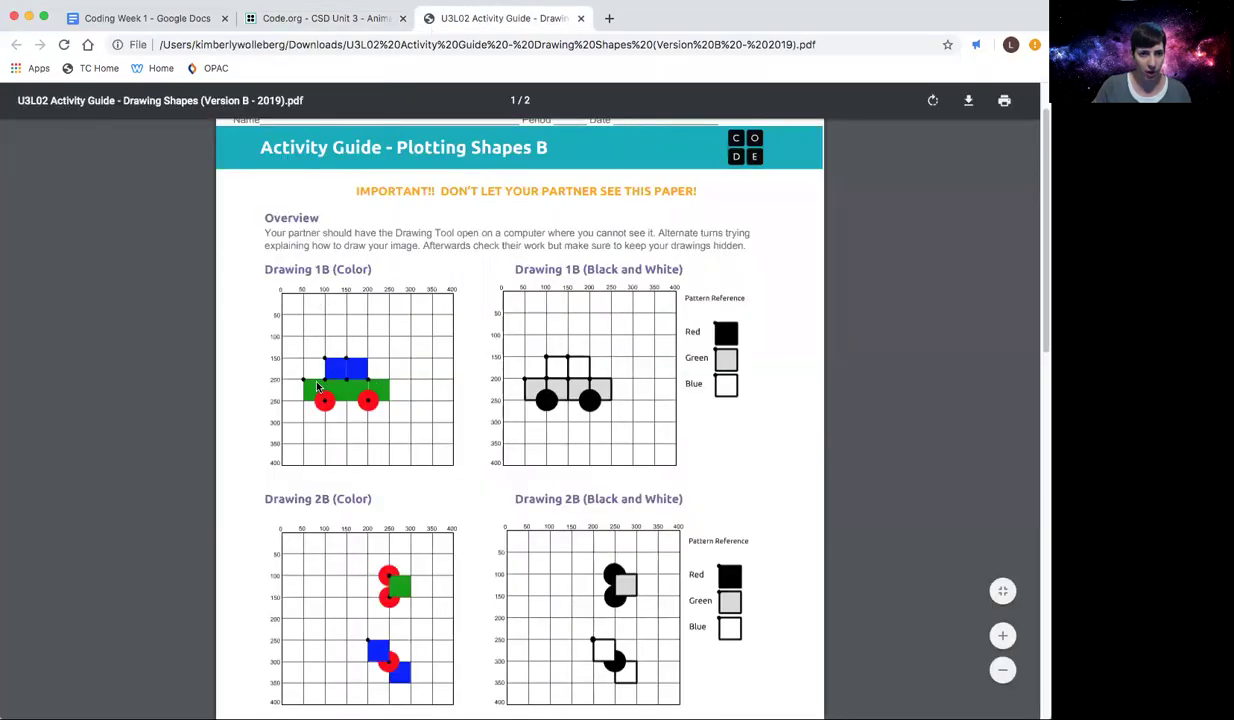
left_click(315, 18)
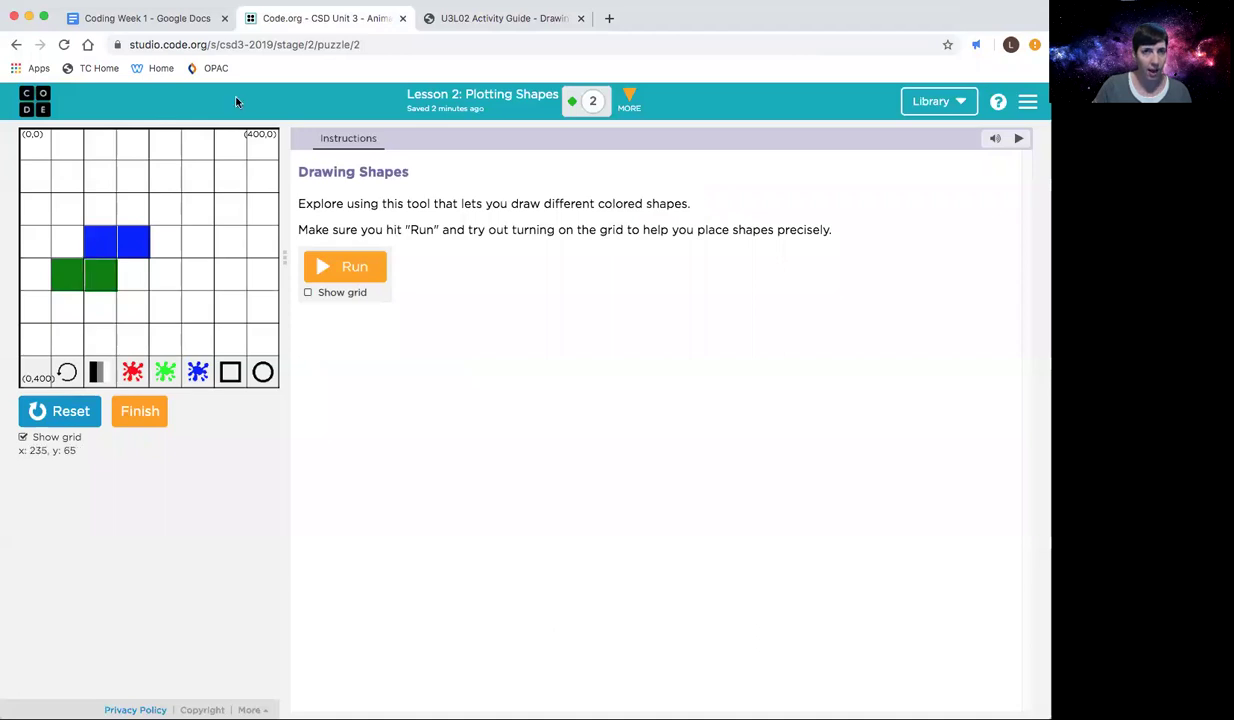
Place red circles at x 100, y 250 and x 200, y 250, and green squares at x 150, y 200 and x 200, y 200
left_click(432, 22)
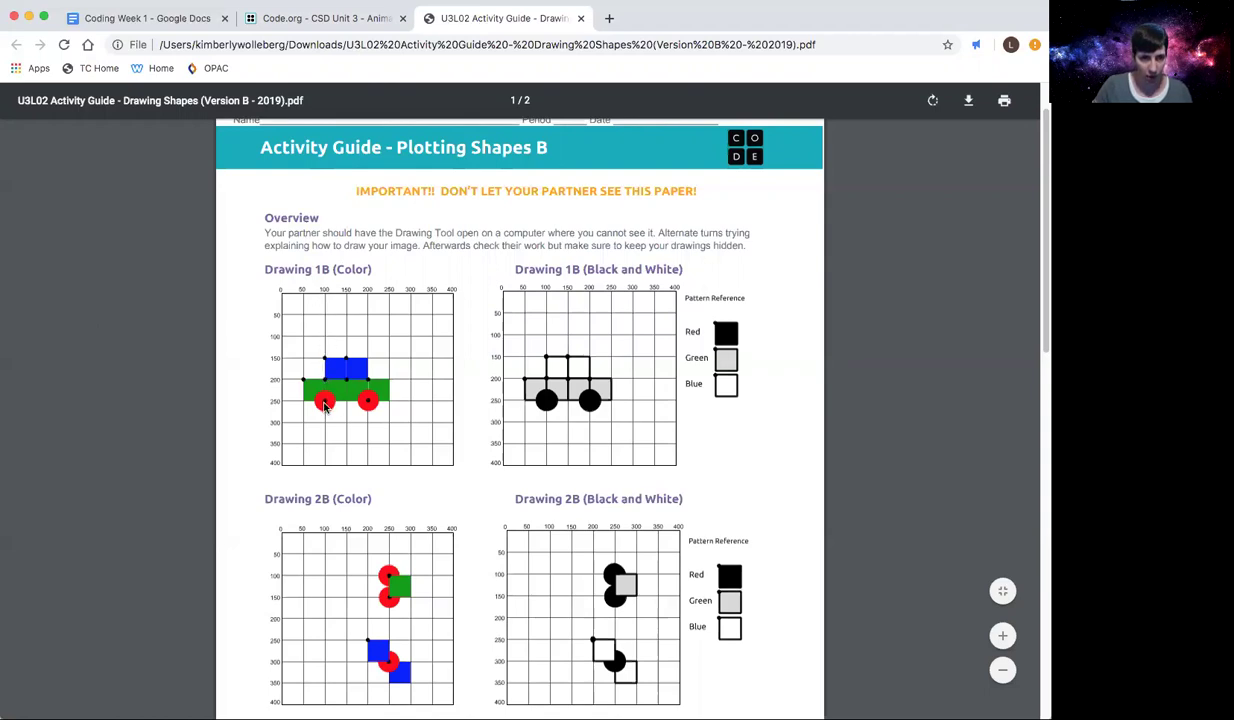
left_click(304, 17)
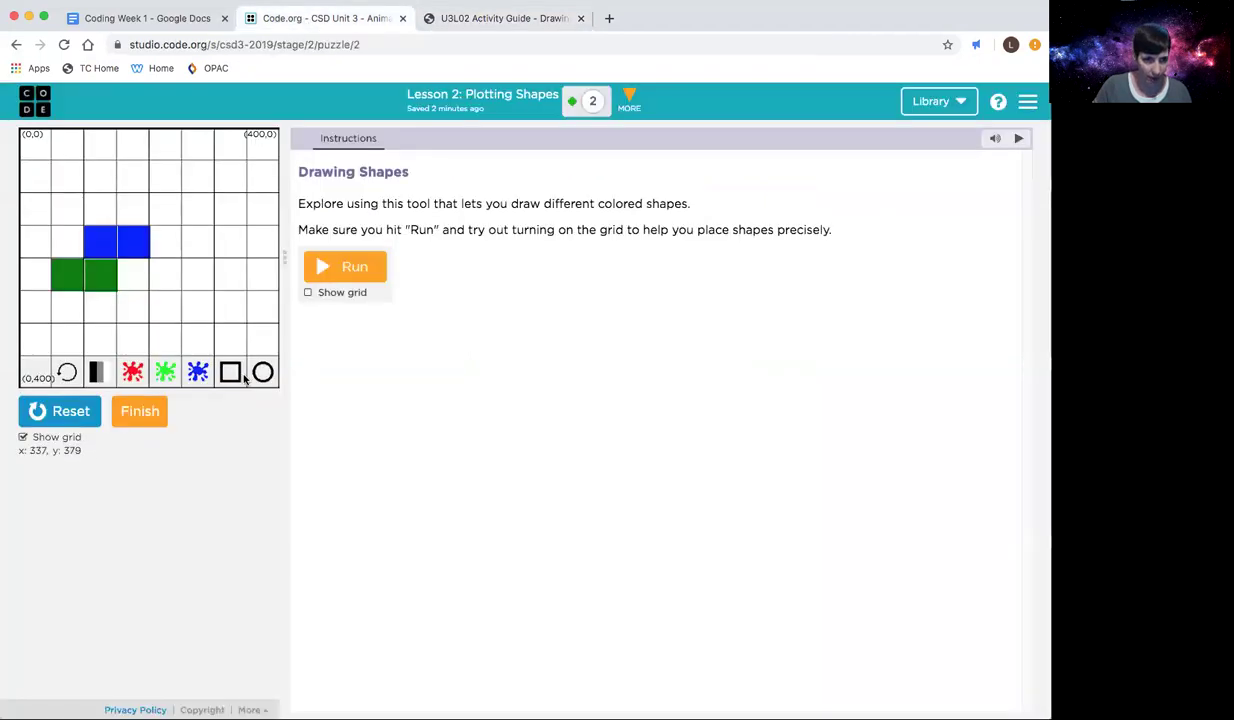
left_click(134, 364)
left_click(253, 365)
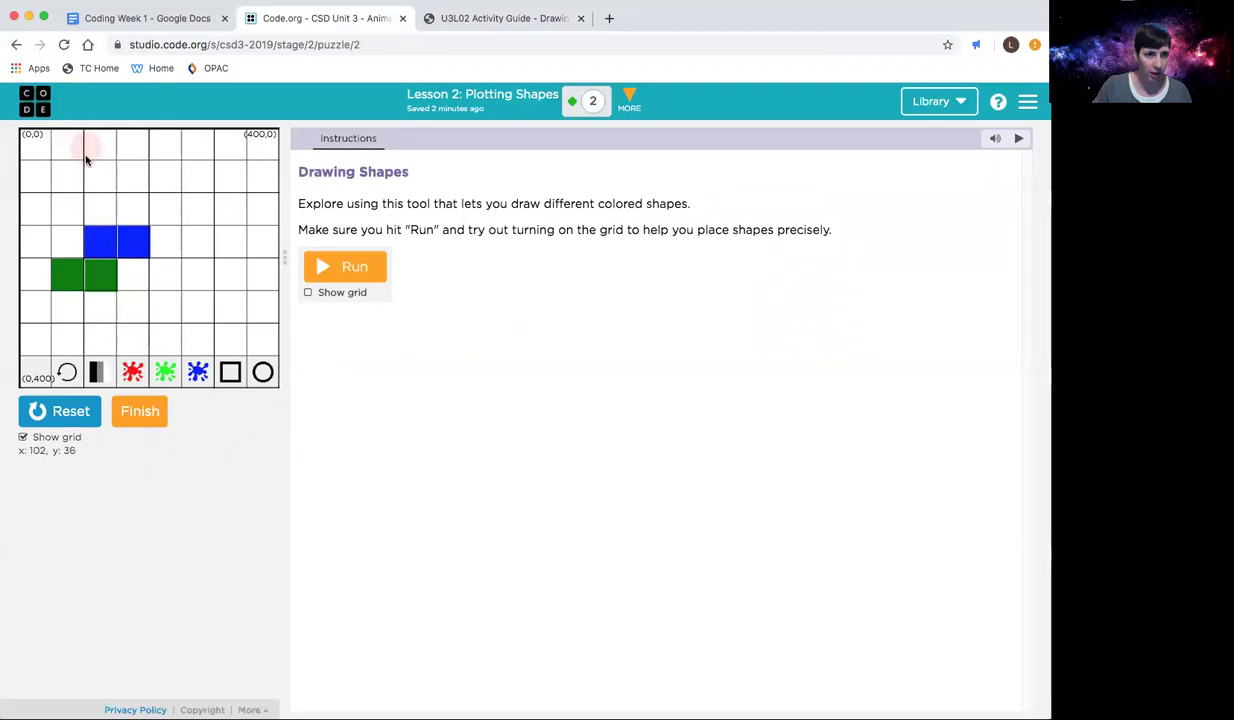
left_click(85, 294)
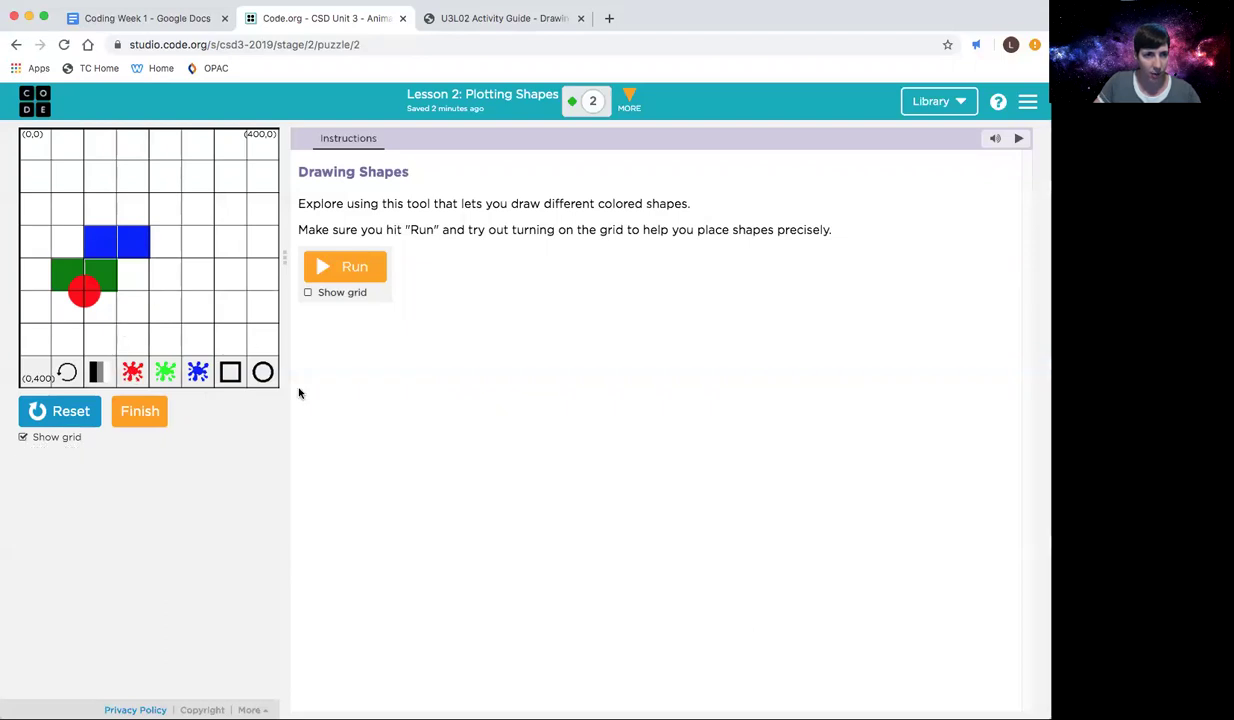
left_click(148, 292)
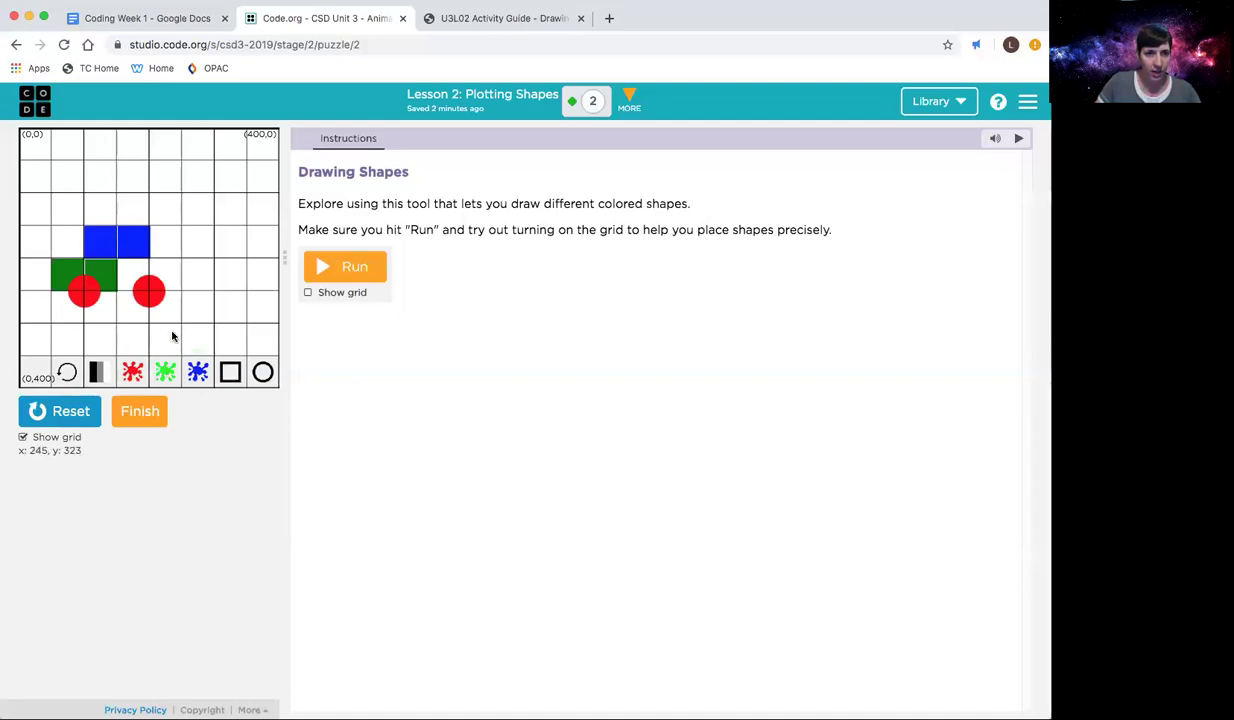
left_click(118, 261)
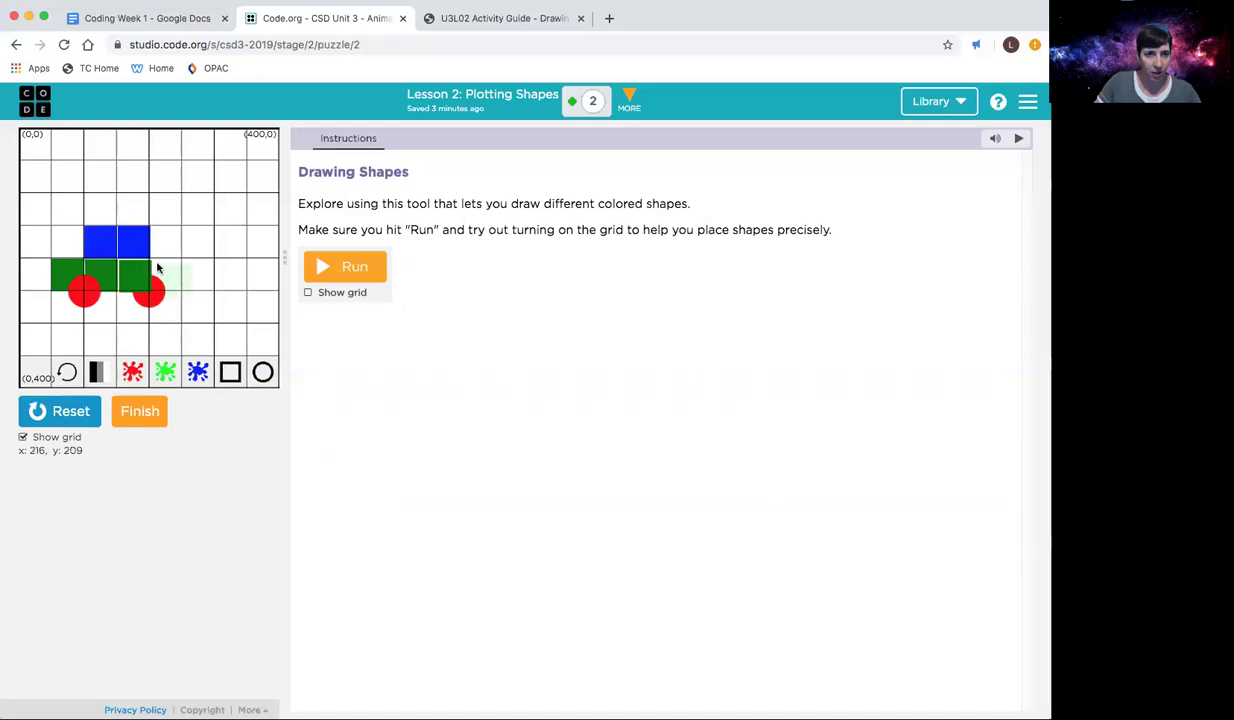
left_click(155, 265)
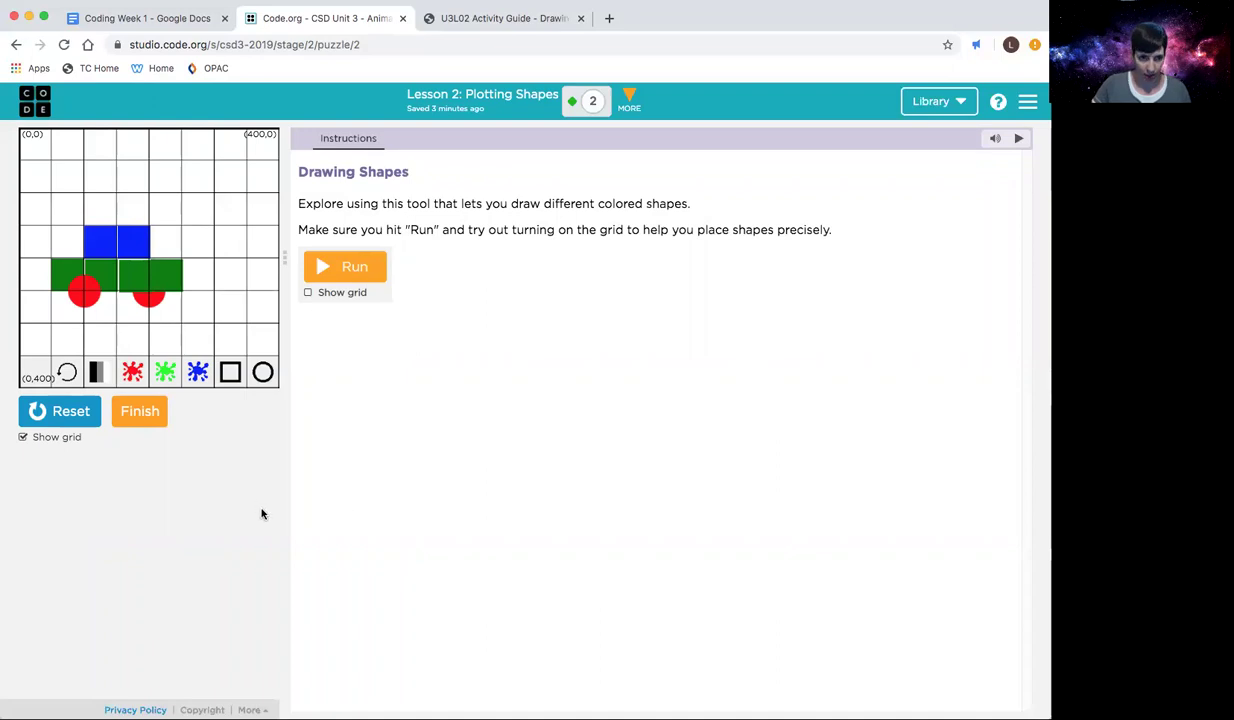
Review the Lesson 2 directions and the Design 1 shape list with its screenshot placeholder in the Coding Week 1 document
left_click(138, 18)
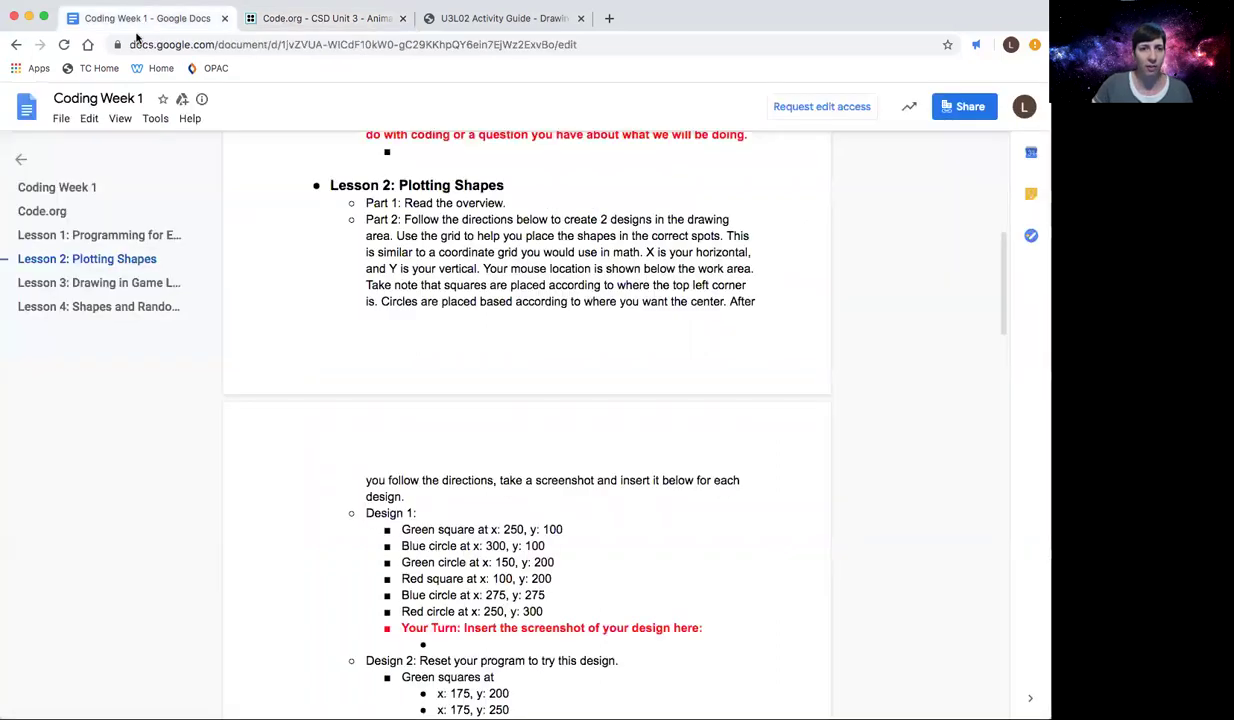
scroll(330, 339, "down", 1)
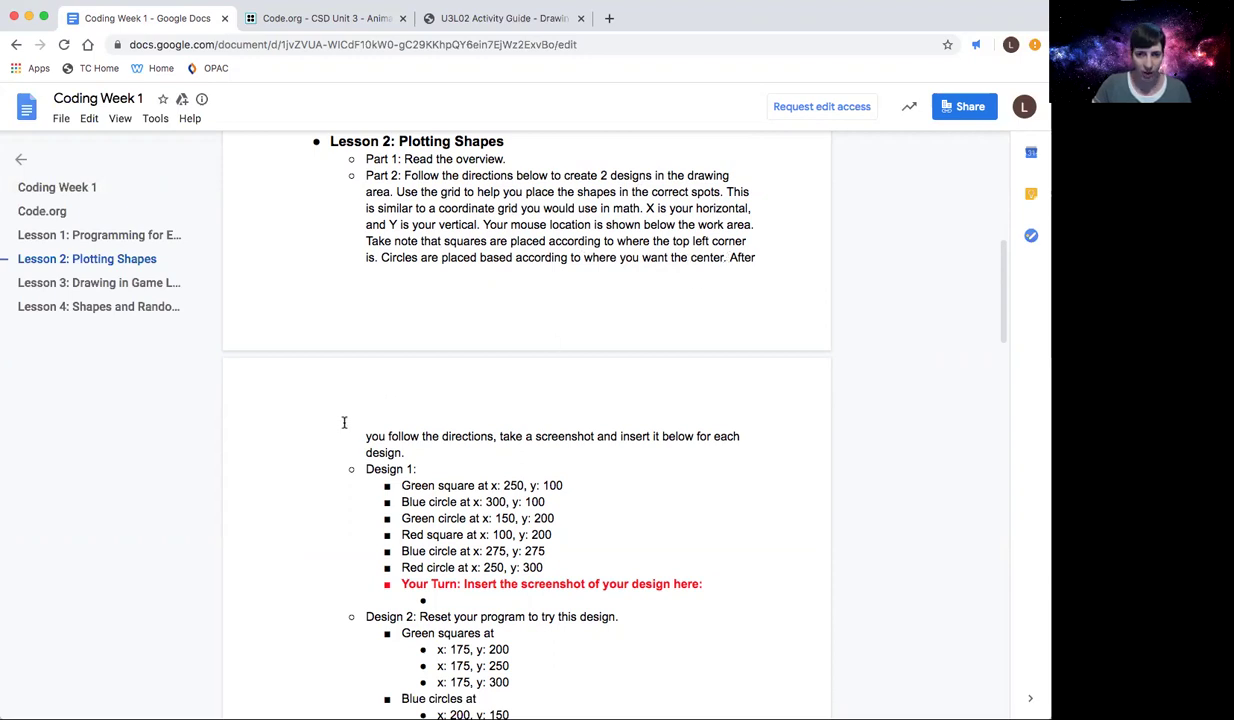
scroll(325, 422, "down", 1)
scroll(322, 424, "down", 3)
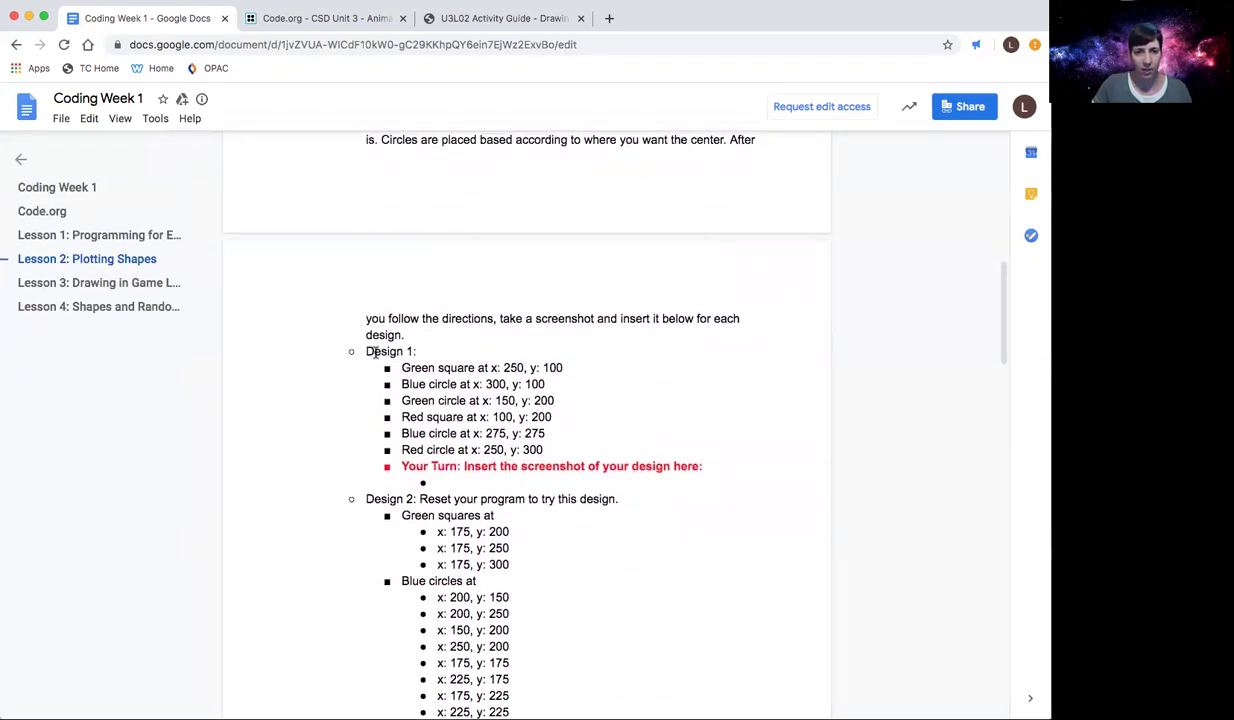
left_click_drag(370, 352, 557, 451)
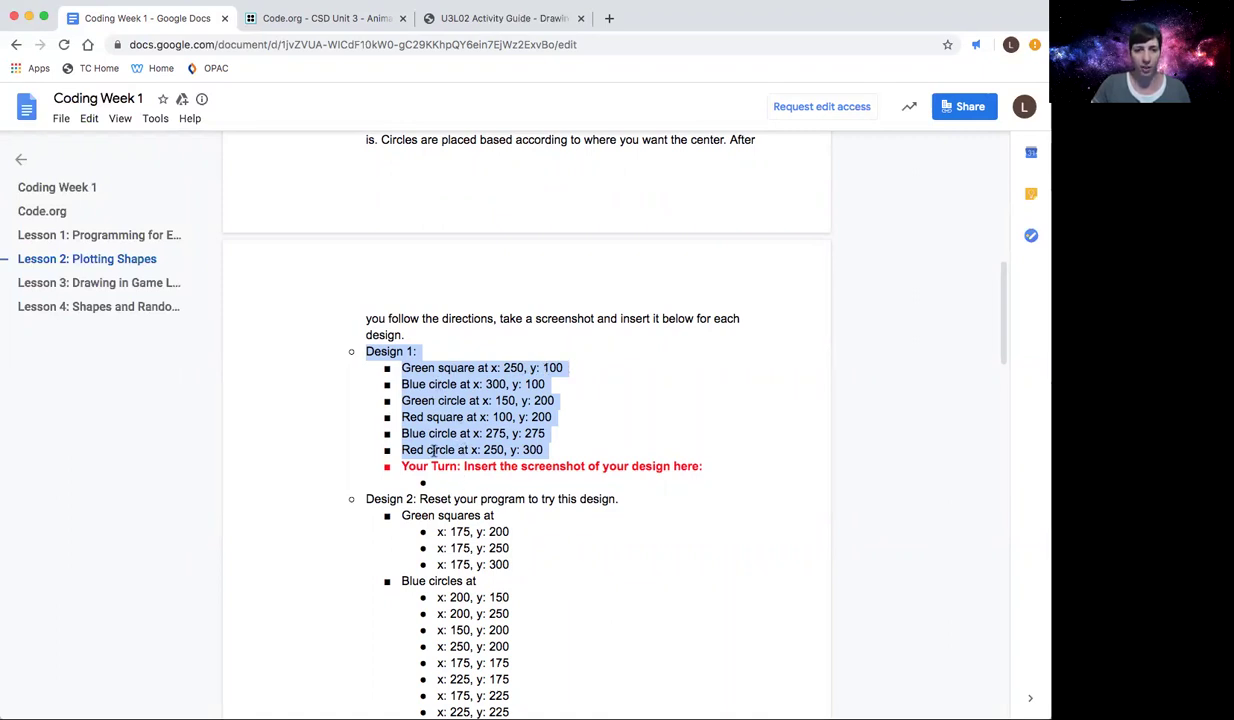
left_click(439, 481)
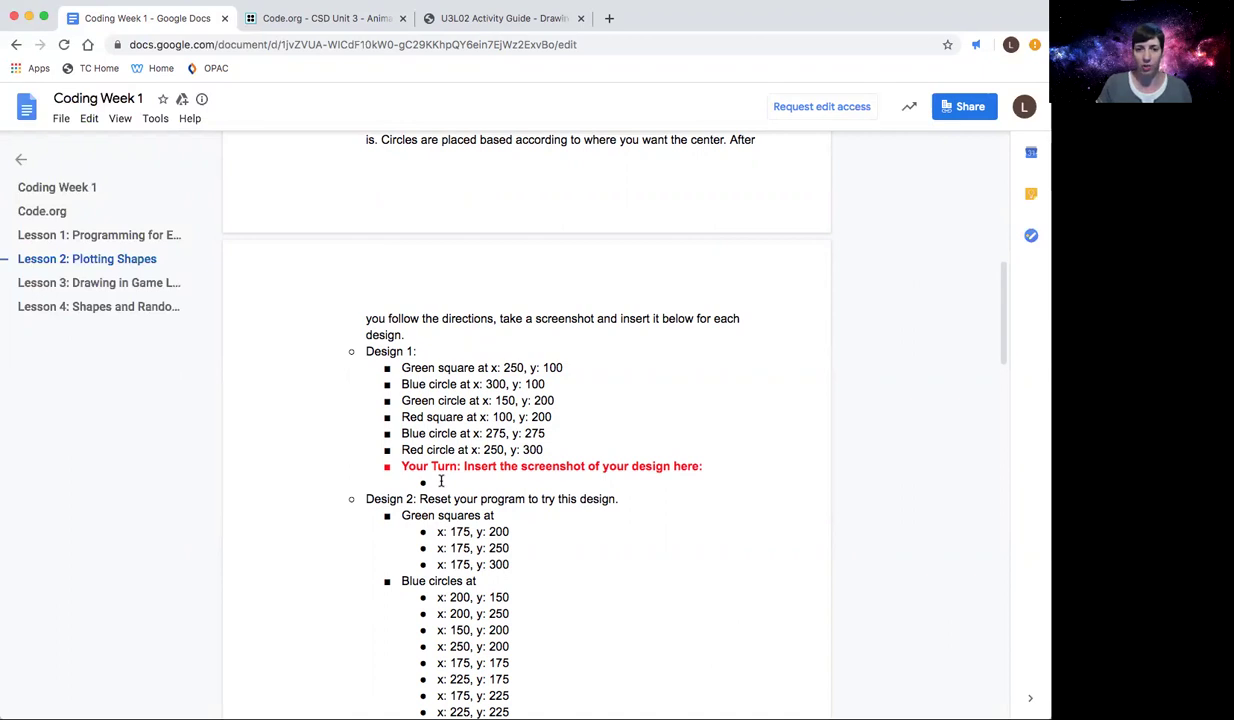
scroll(352, 458, "down", 1)
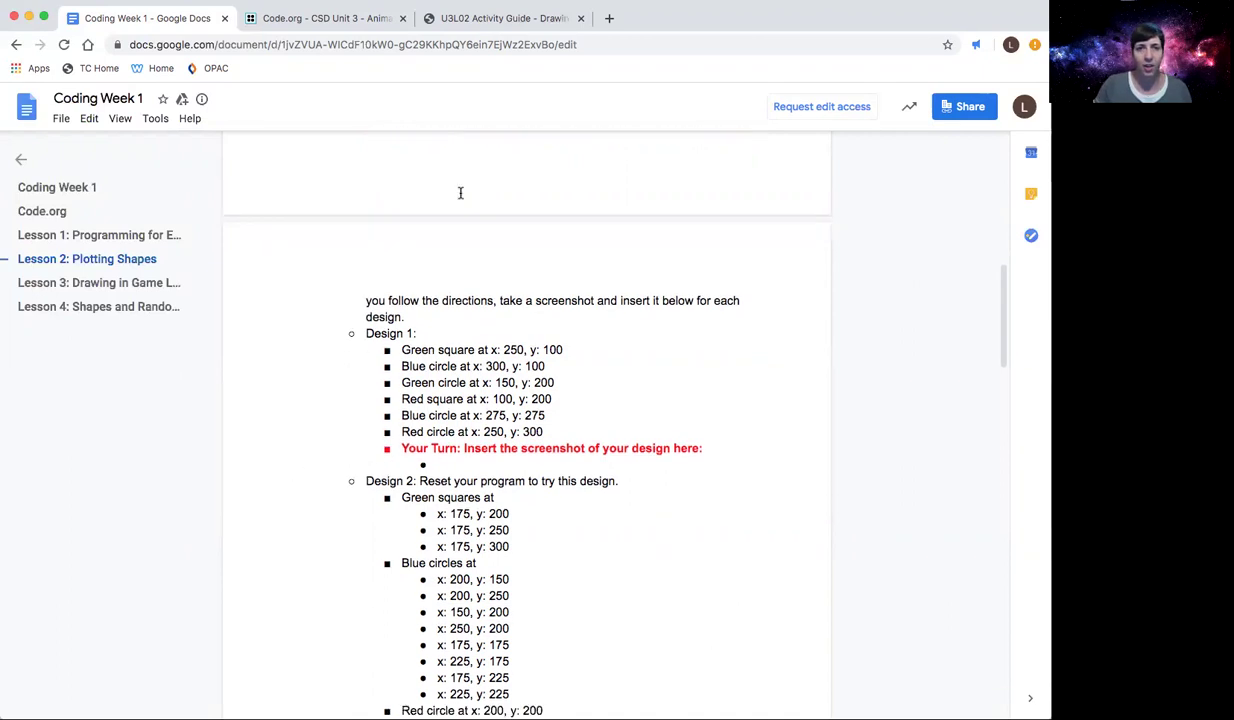
Return to the Code.org drawing tool and reset the program to clear the car drawing
left_click(325, 18)
left_click(58, 401)
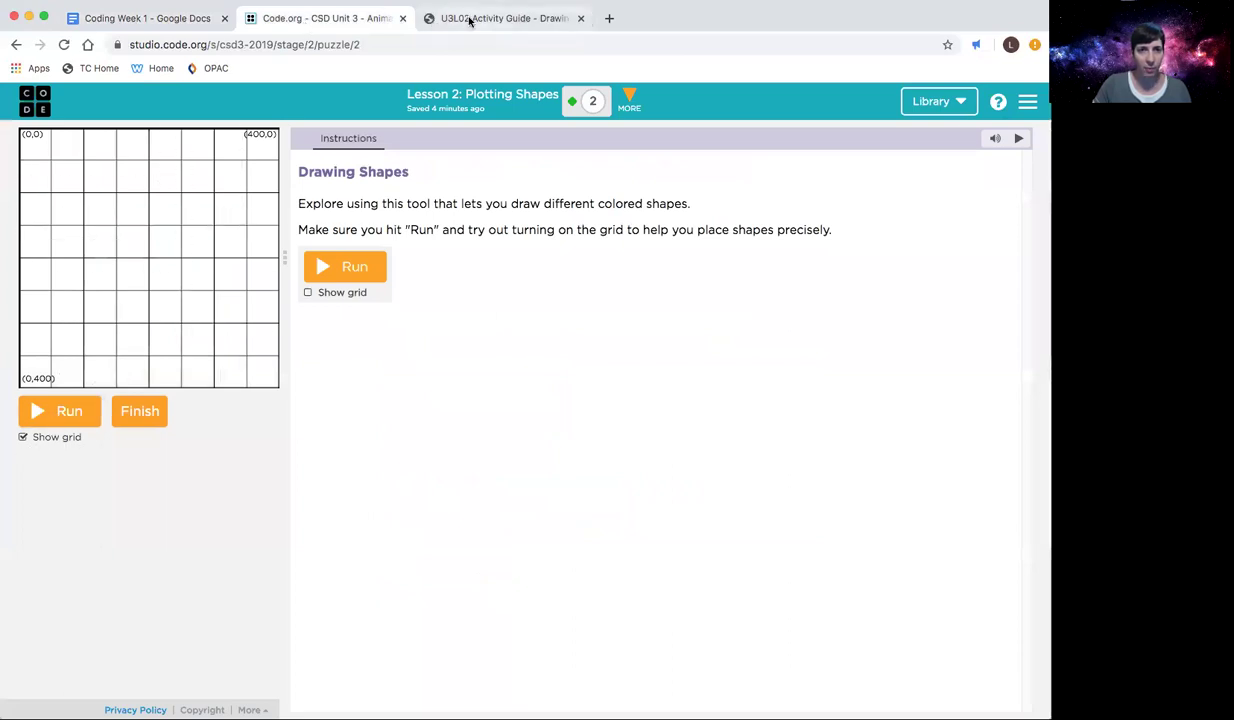
Review the Design 2 shape coordinates and the Your Turn questions on shape order and X and Y direction in the Coding Week 1 document
left_click(171, 18)
scroll(428, 396, "down", 3)
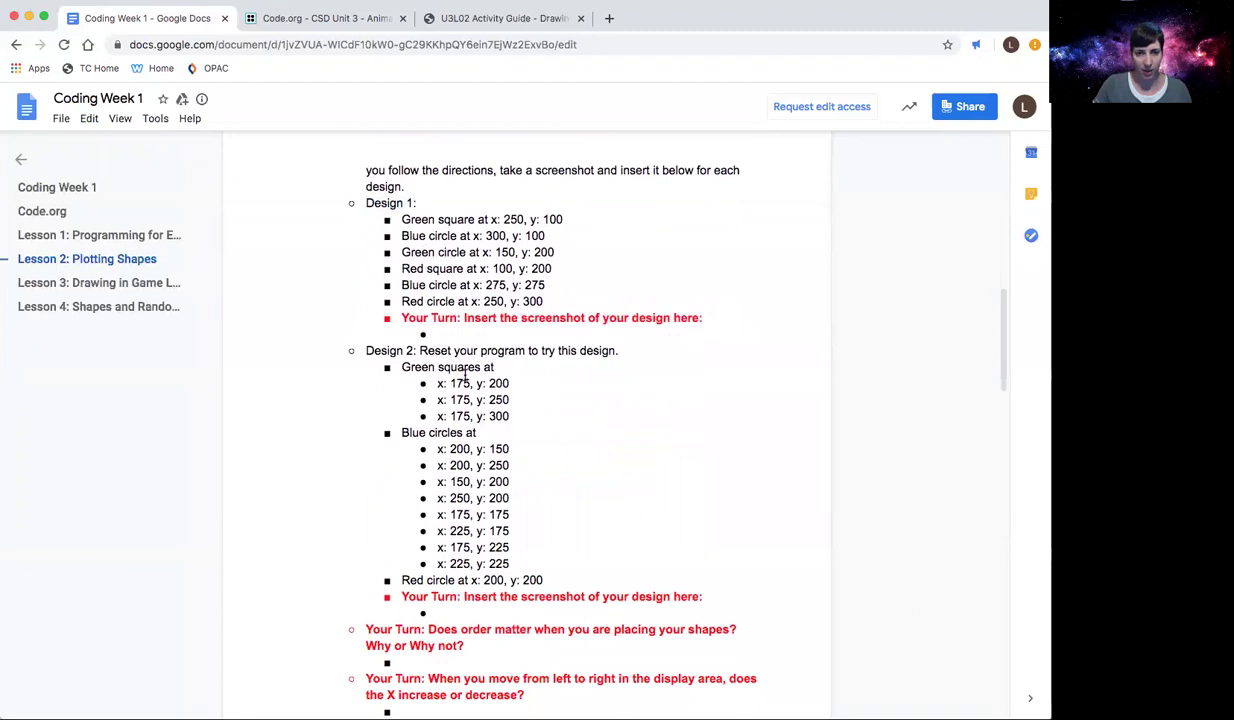
left_click_drag(400, 367, 543, 576)
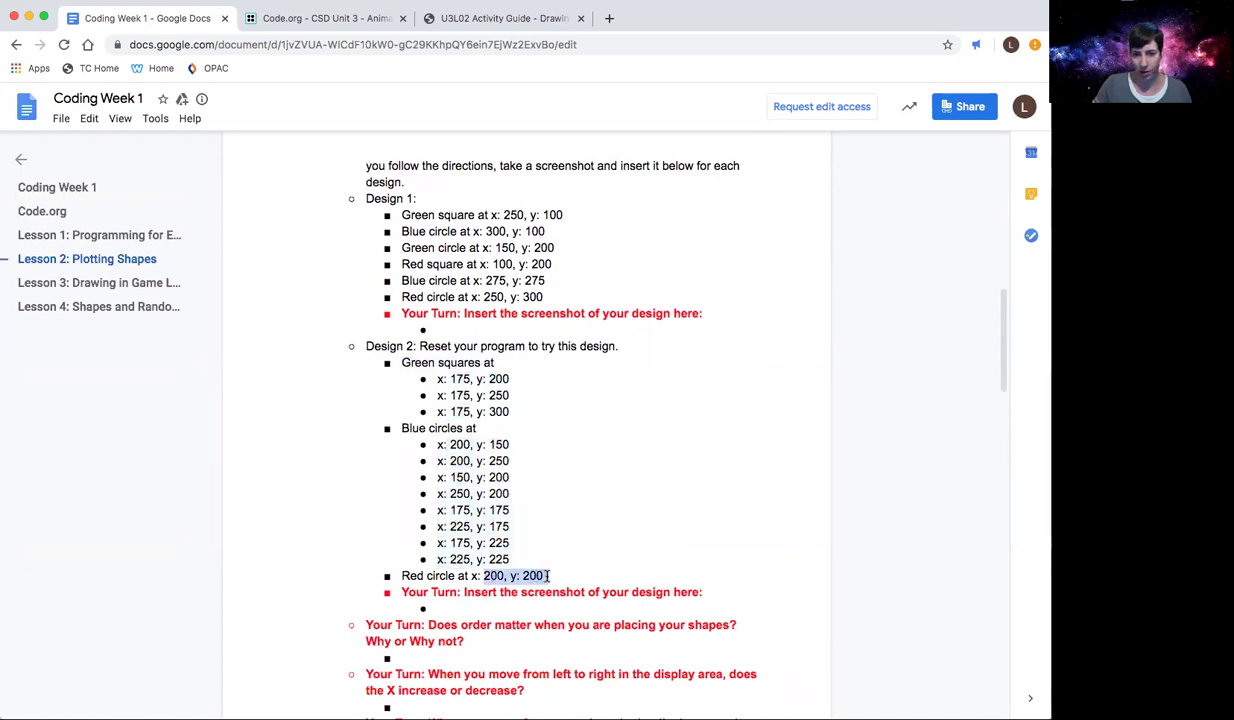
left_click(317, 552)
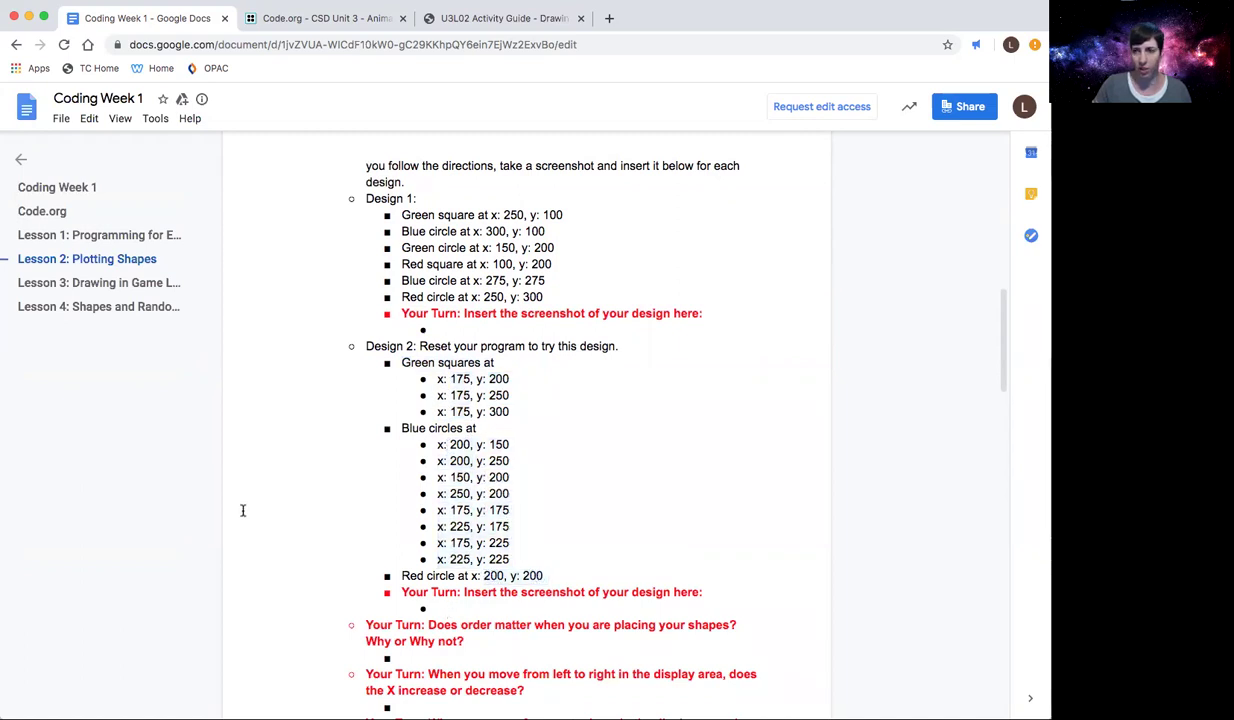
scroll(242, 510, "down", 4)
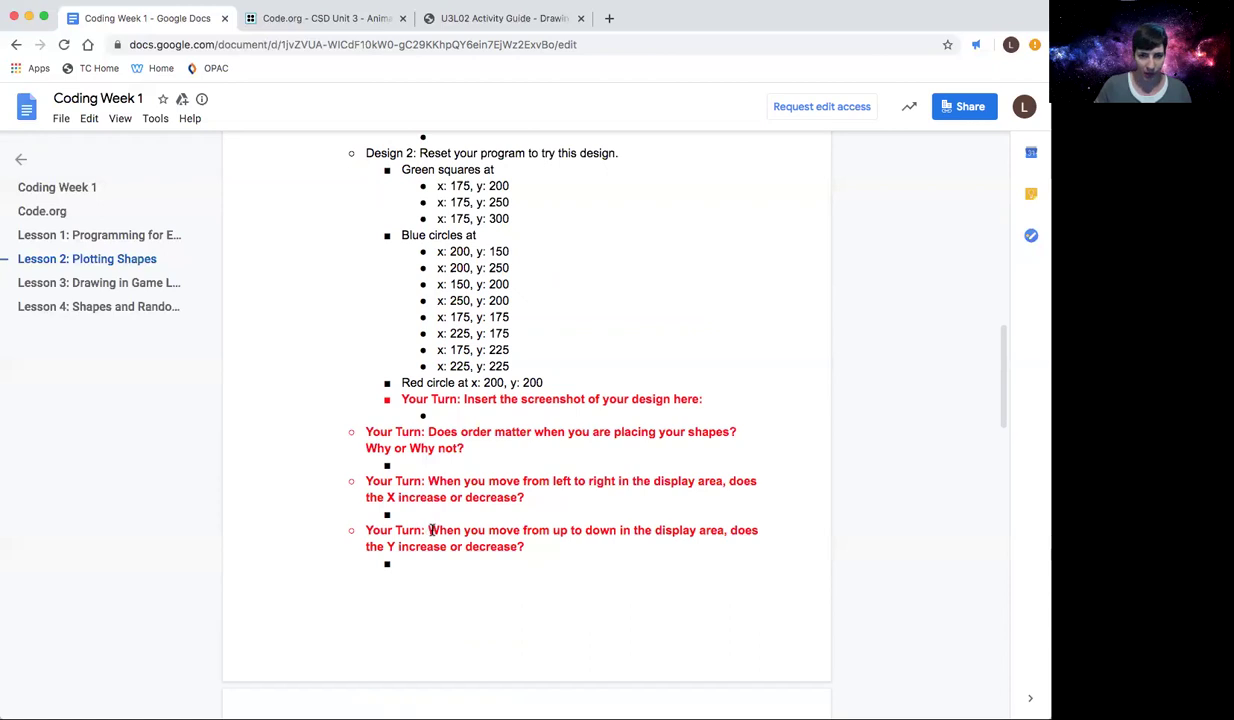
scroll(432, 530, "down", 1)
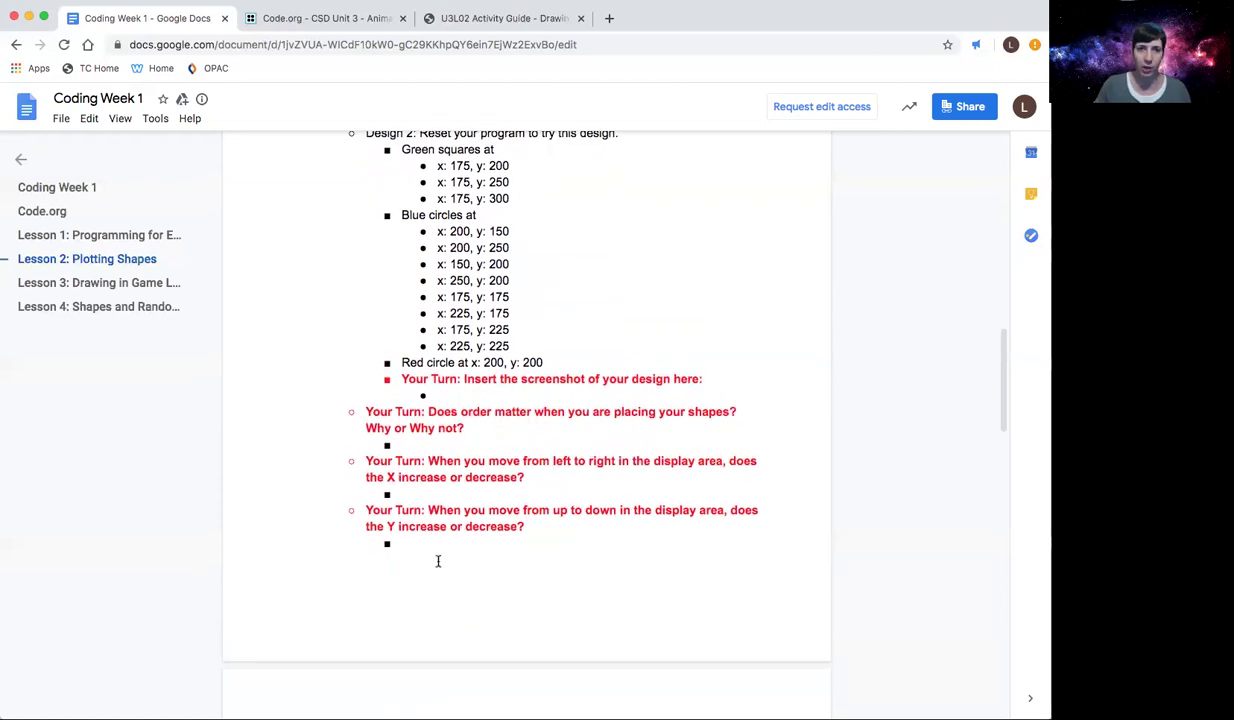
scroll(438, 562, "down", 3)
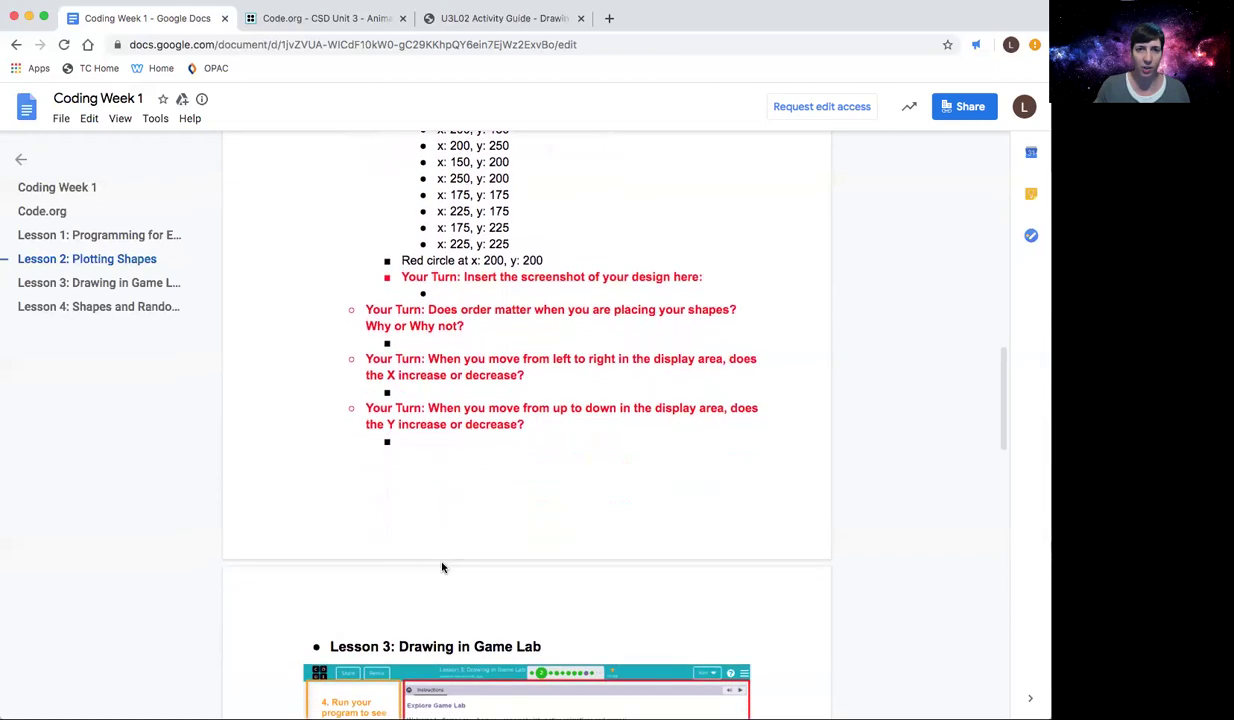
scroll(442, 565, "up", 4)
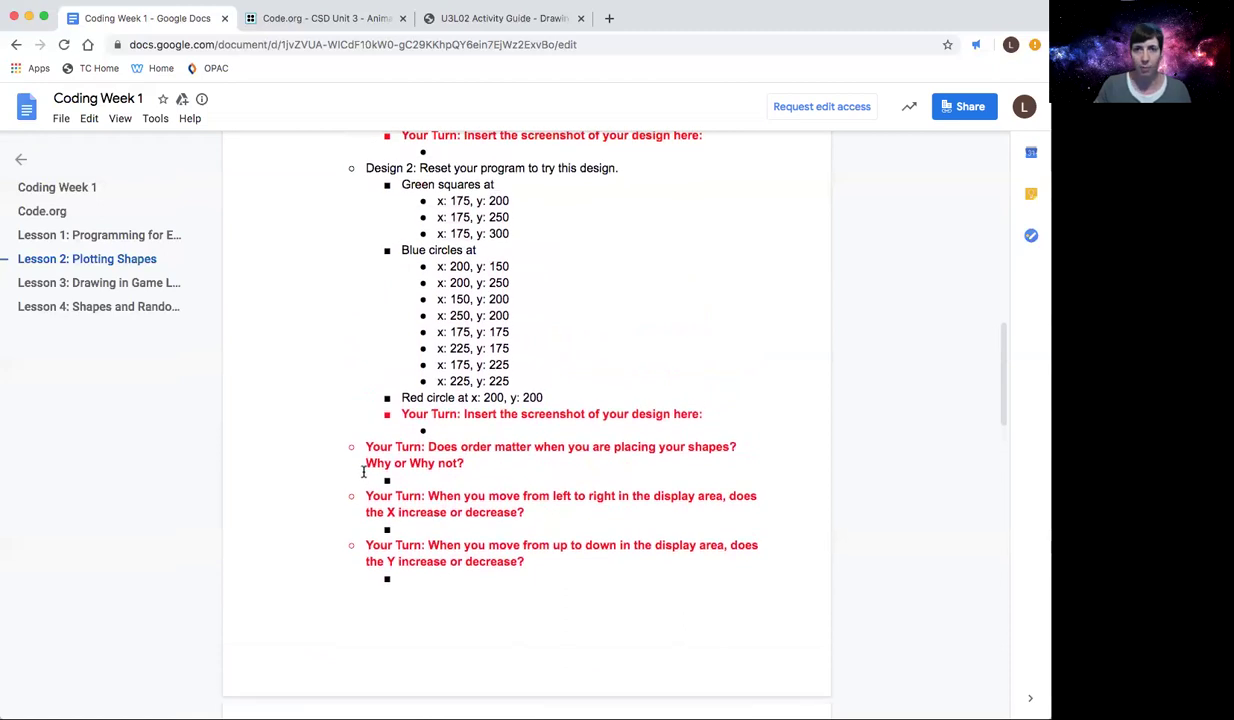
Finish the Drawing Shapes puzzle in Code.org and continue to the next lesson
left_click(355, 20)
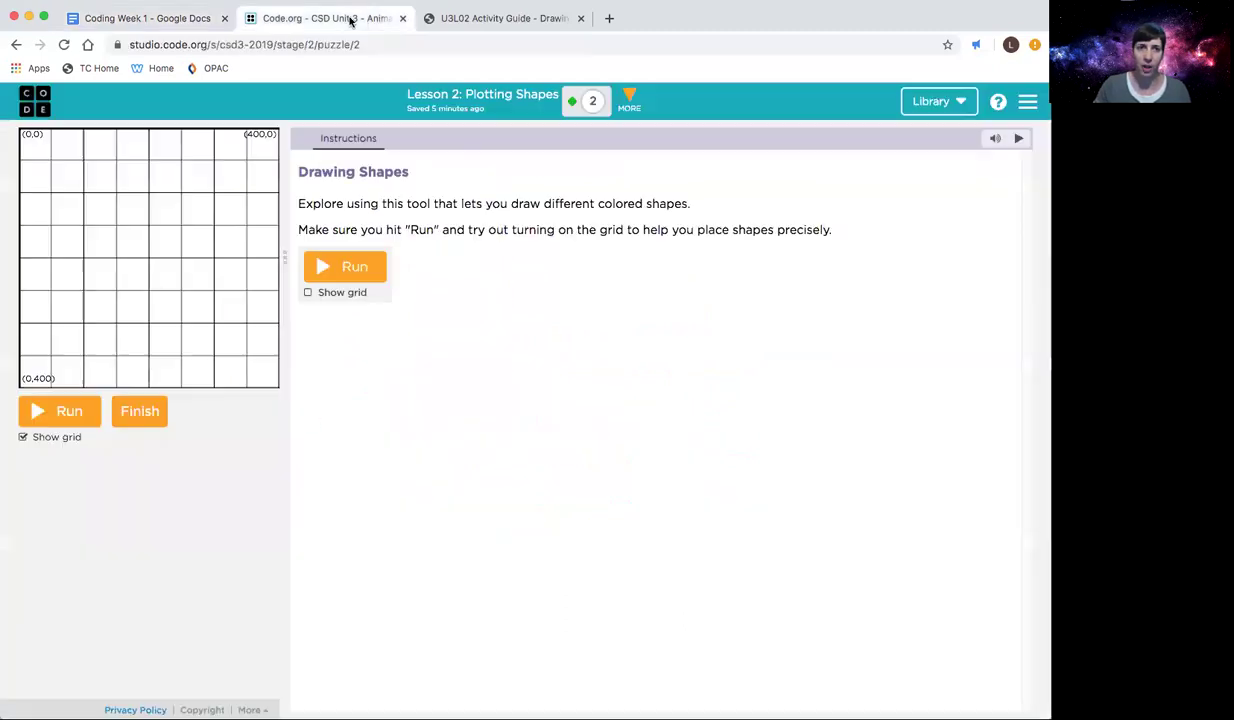
left_click(124, 413)
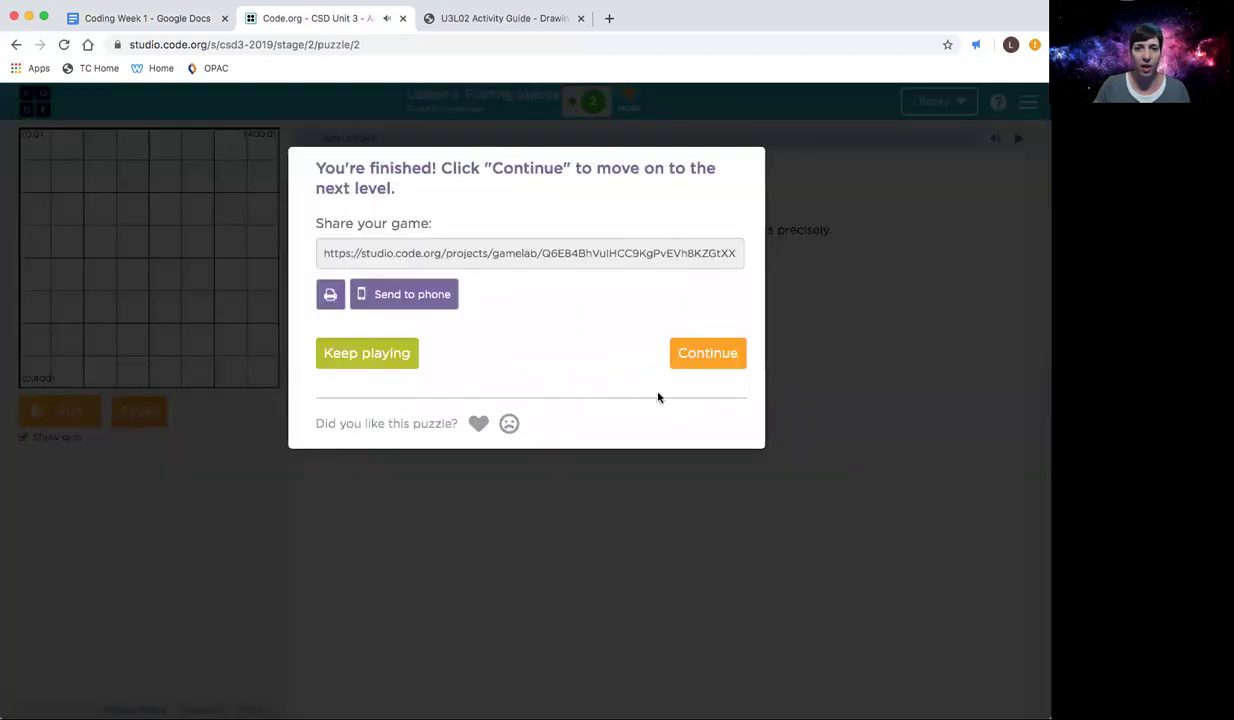
left_click(706, 355)
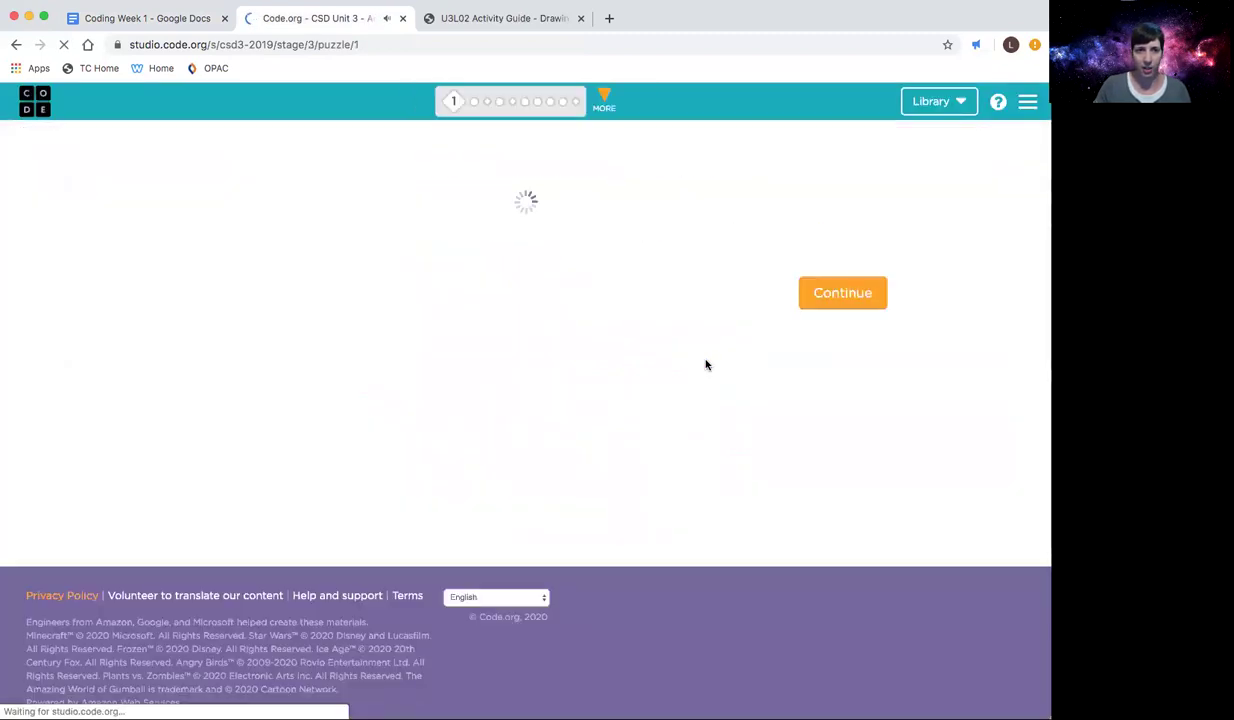